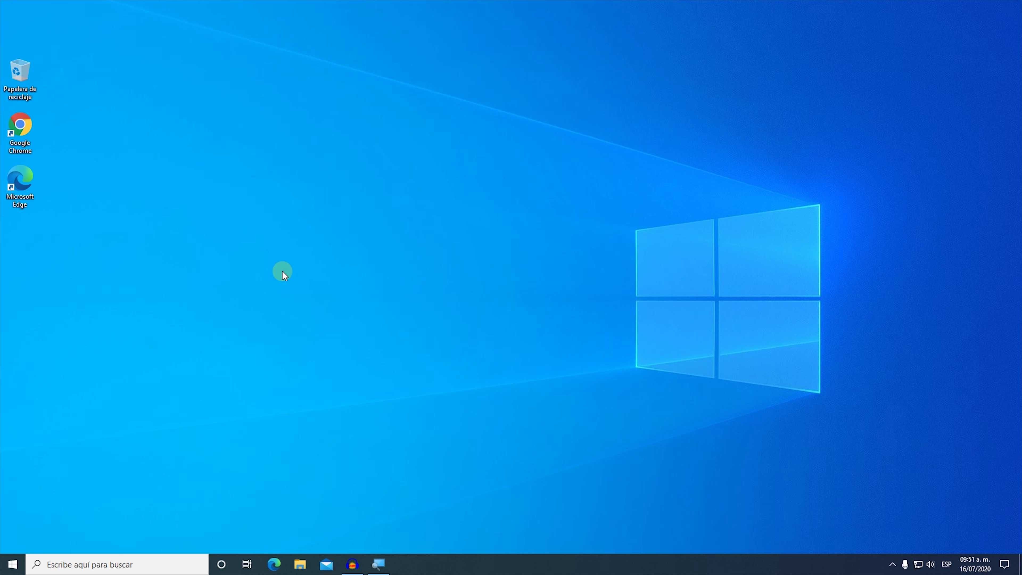
- Launch Microsoft Word from the Windows 10 taskbar to reach its start screen
click(11, 567)
click(86, 272)
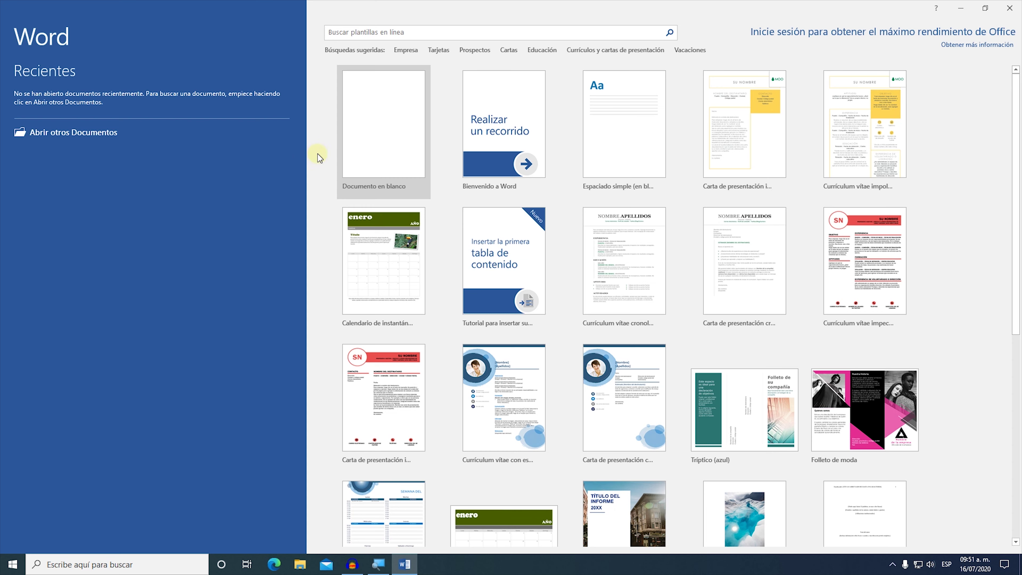
- Create a blank document and set the Office theme to Gris oscuro in Options
click(380, 126)
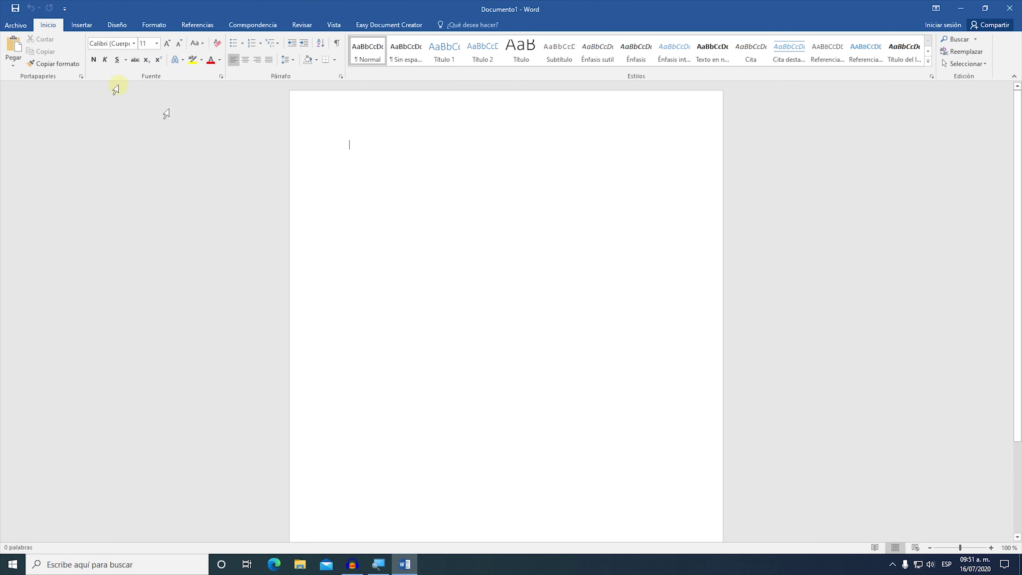
click(18, 26)
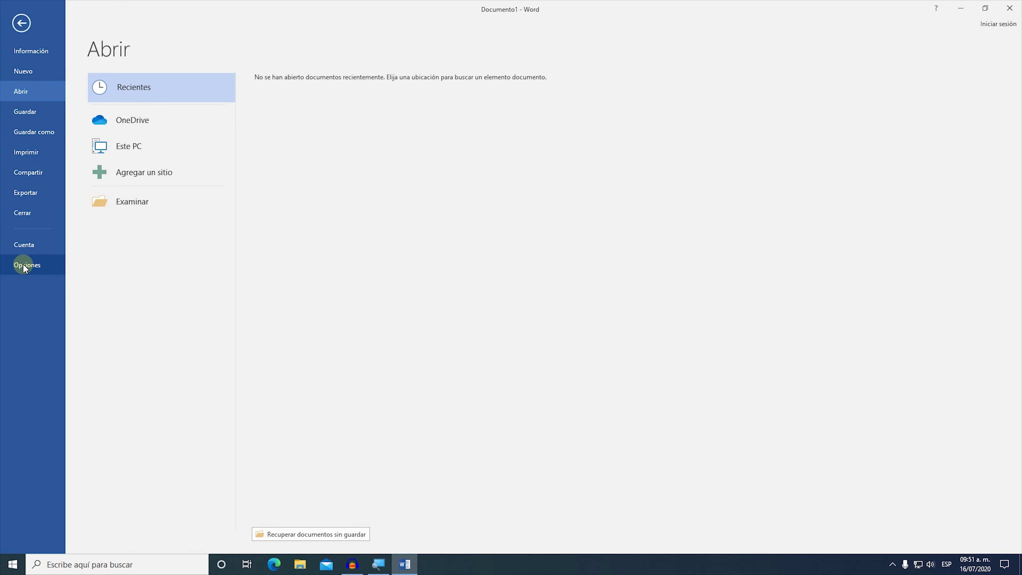
key(Escape)
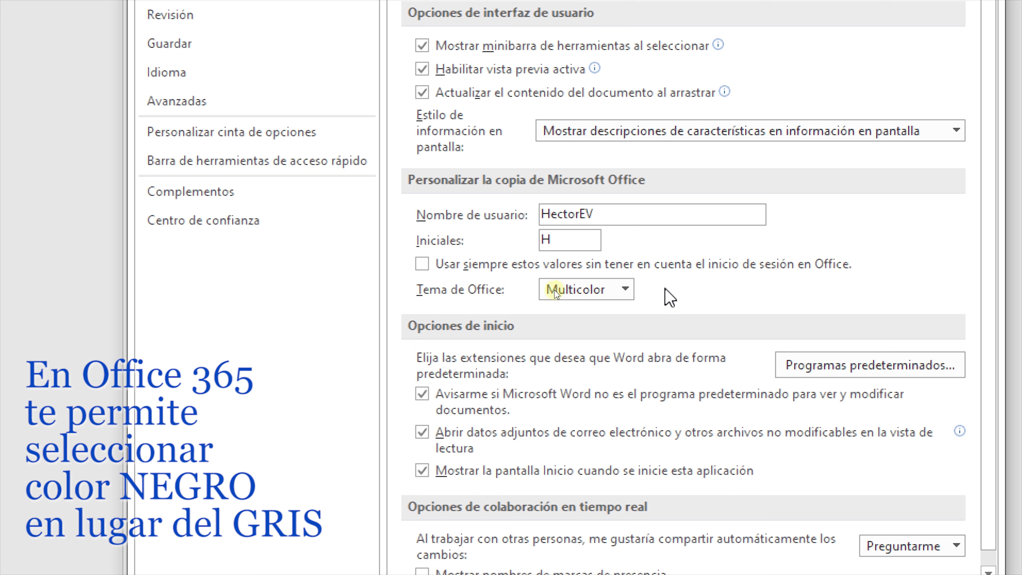
click(541, 289)
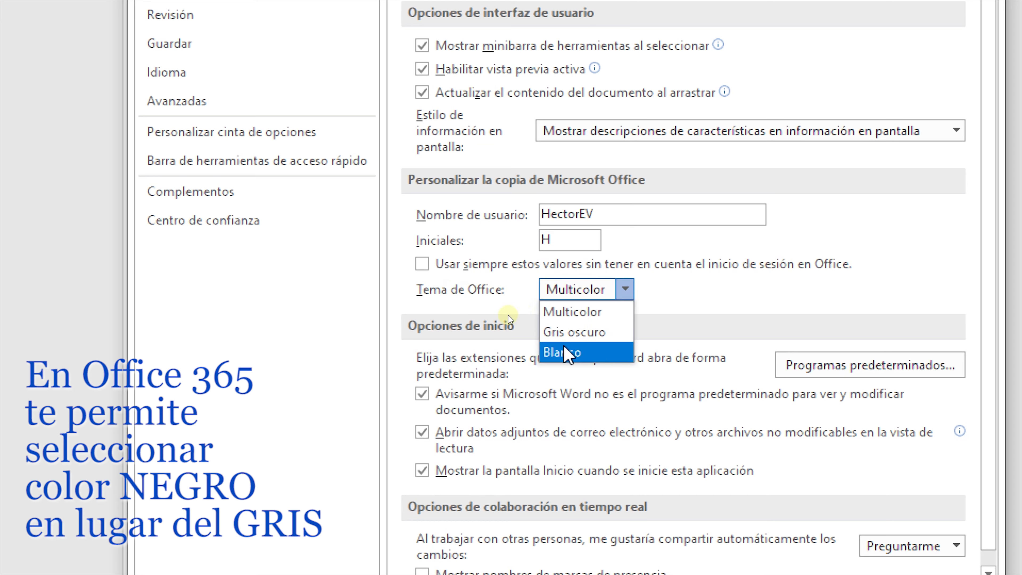
click(578, 331)
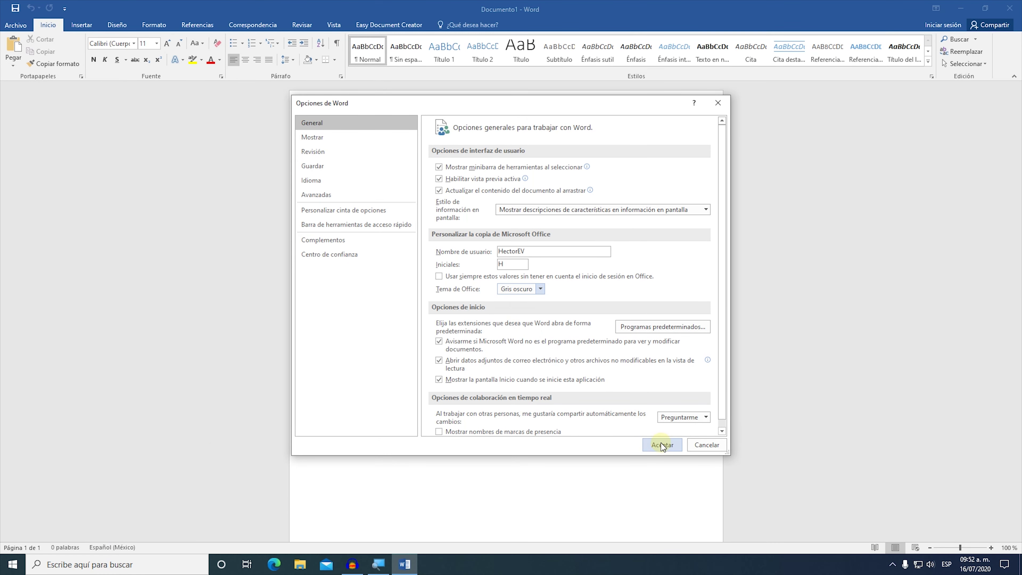
click(662, 445)
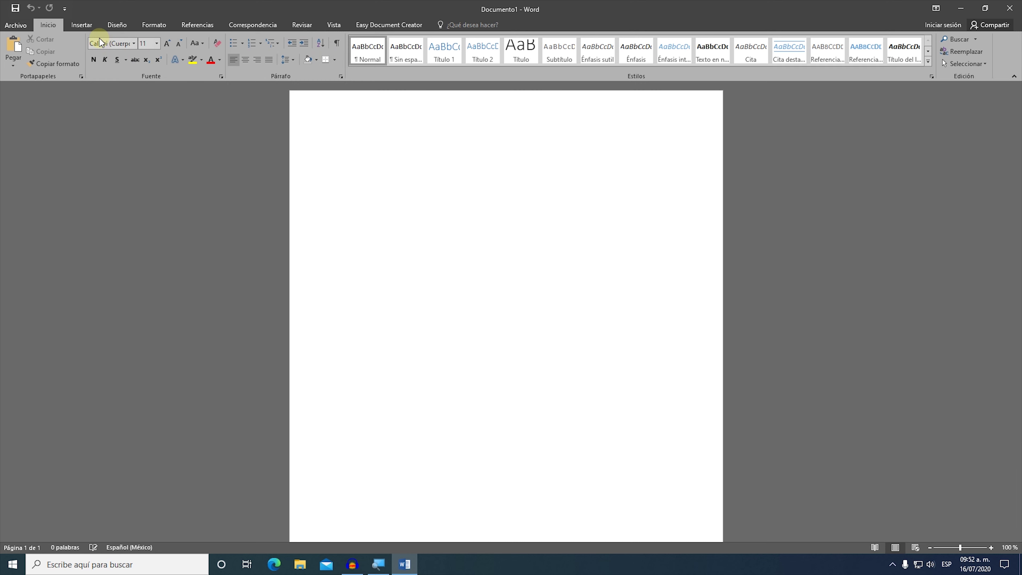
- Set the Diseño tab's Color de página to Negro, Texto 1
click(117, 26)
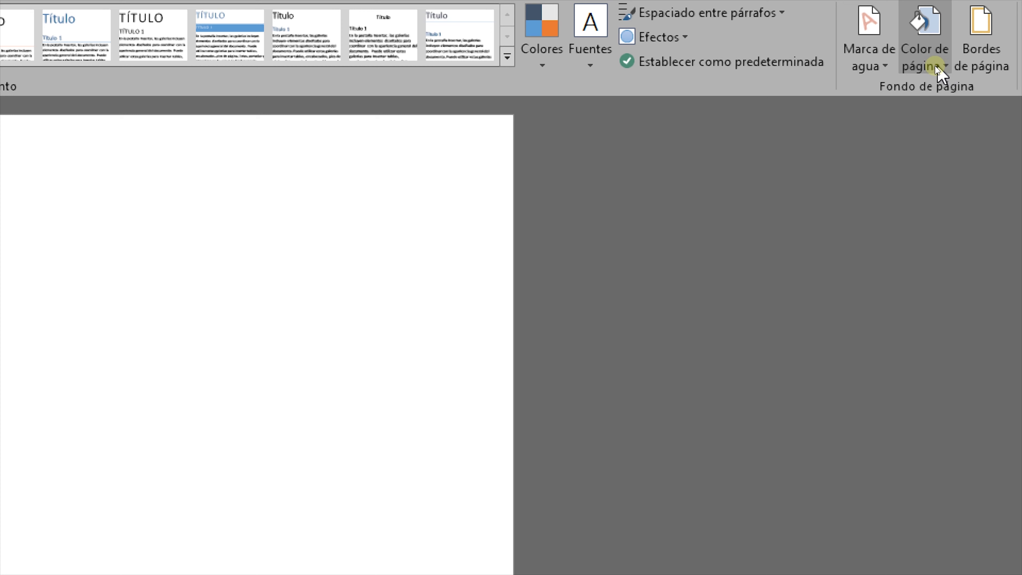
click(939, 71)
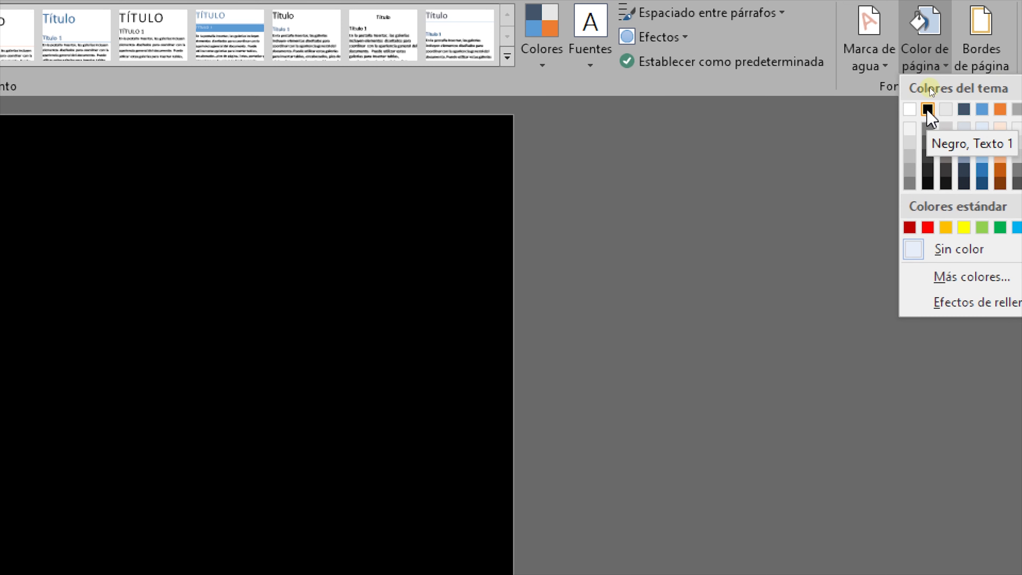
click(928, 109)
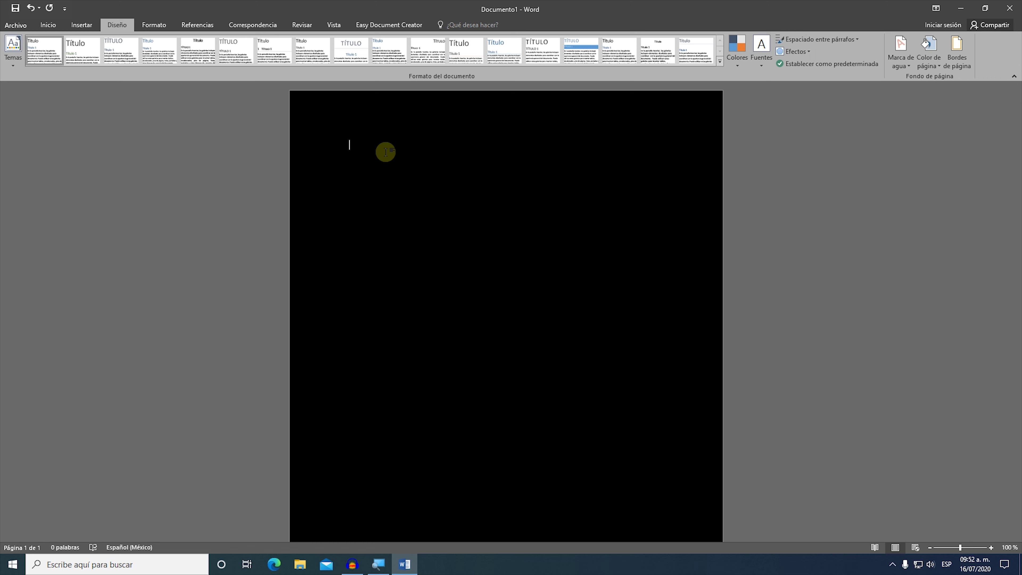
- Type 'hOLA MUNDO', then copy and paste the line to get three copies
text(hO)
text(LA )
text(MUNDO)
triple_click(385, 150)
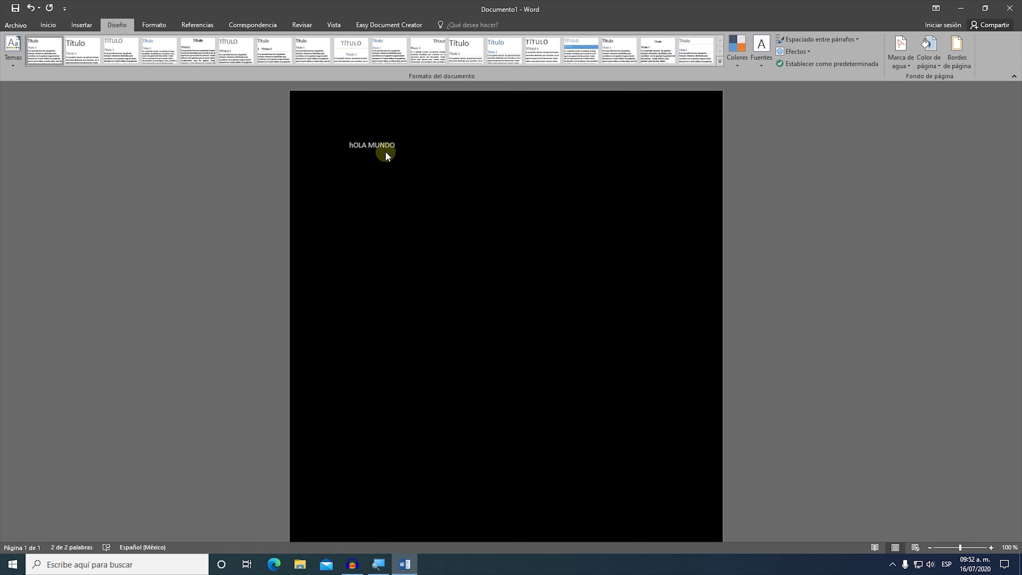
key(ctrl+c)
key(ctrl+v)
key(ctrl+v)
key(ctrl+v)
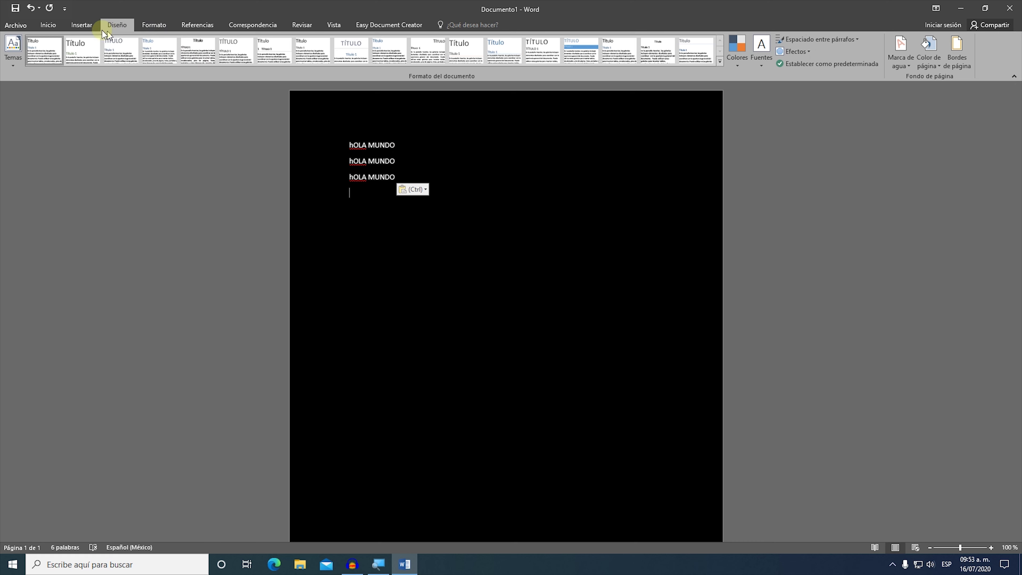
- Insert the picture dawn-dusk-hd-wallpaper-36717 below the hOLA MUNDO lines
click(82, 28)
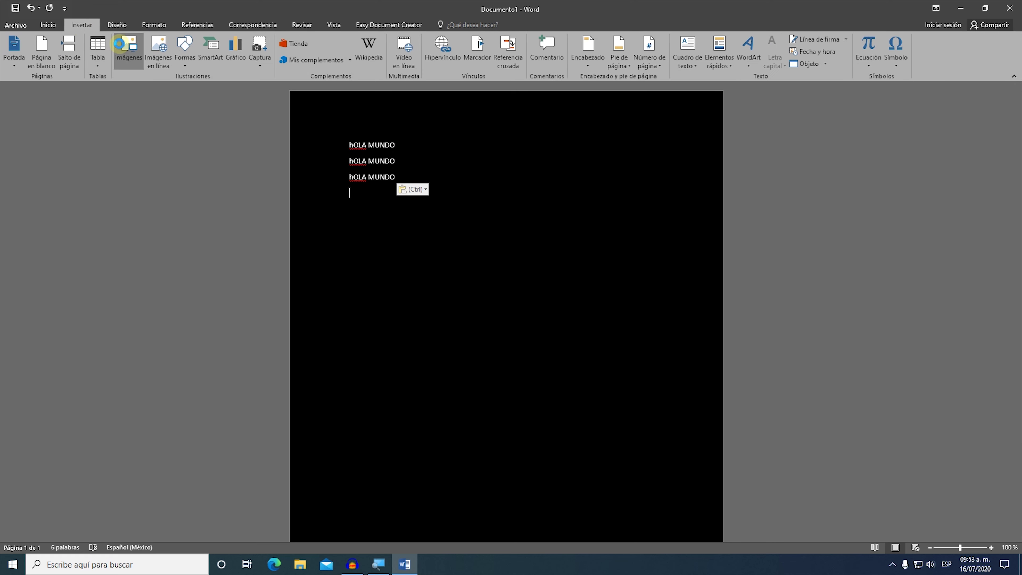
click(121, 48)
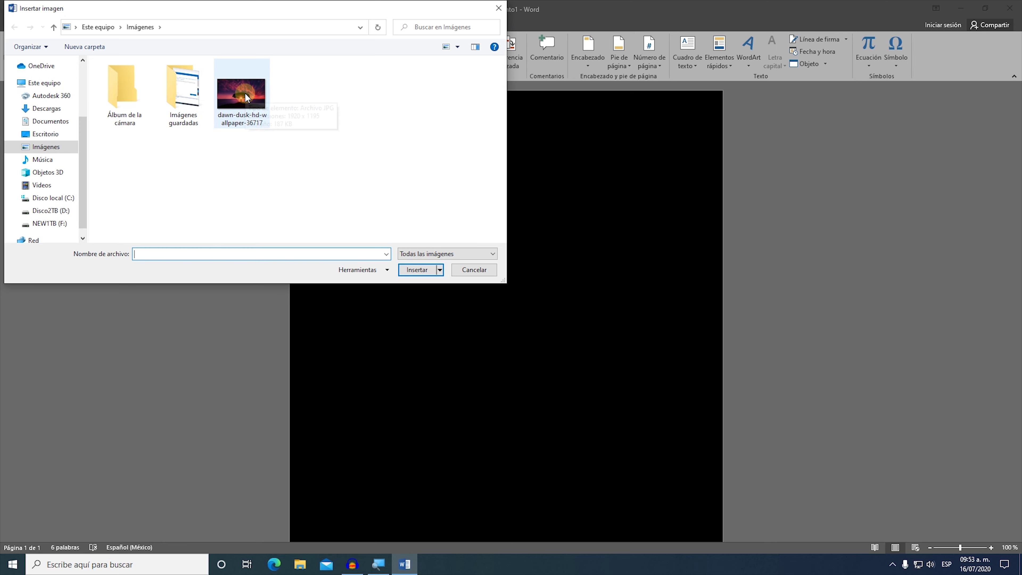
click(241, 101)
click(417, 270)
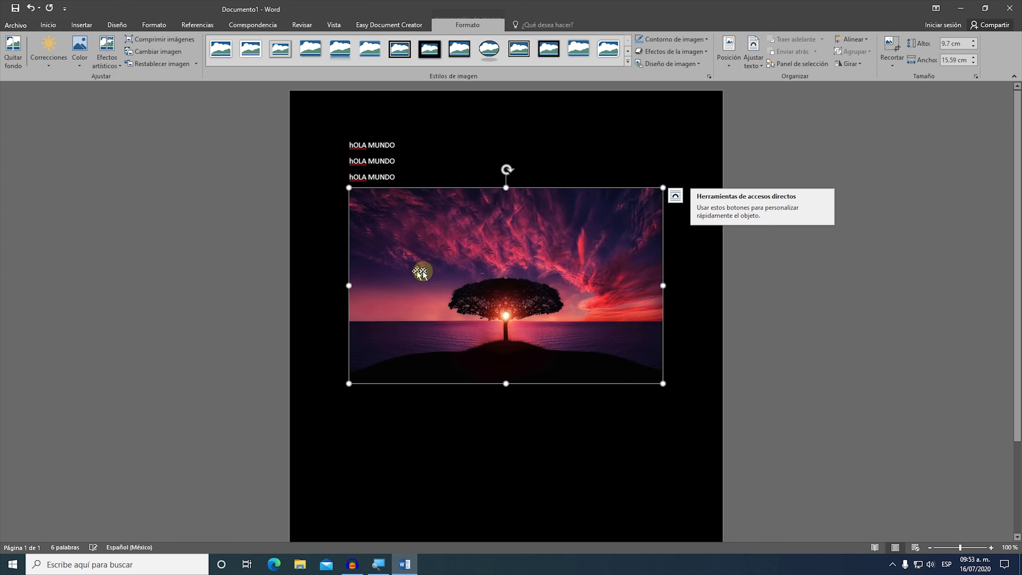
- Deselect the picture and view the document's print preview
click(466, 143)
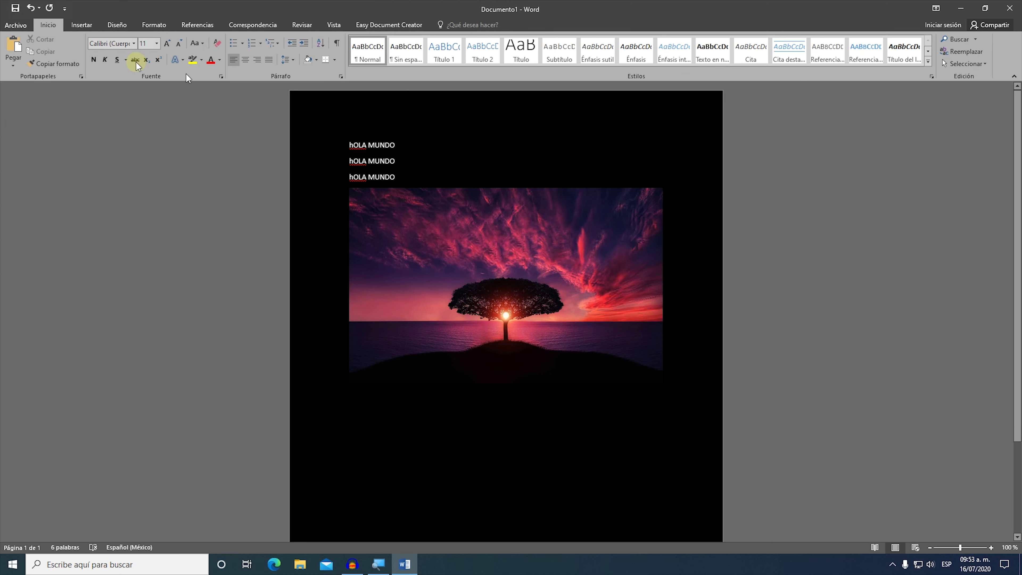
click(16, 26)
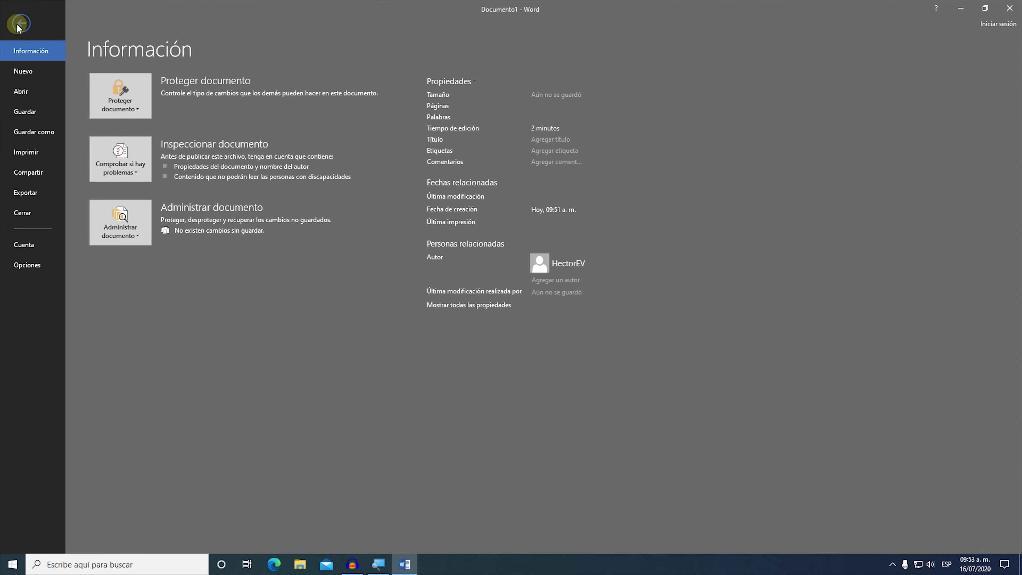
click(26, 153)
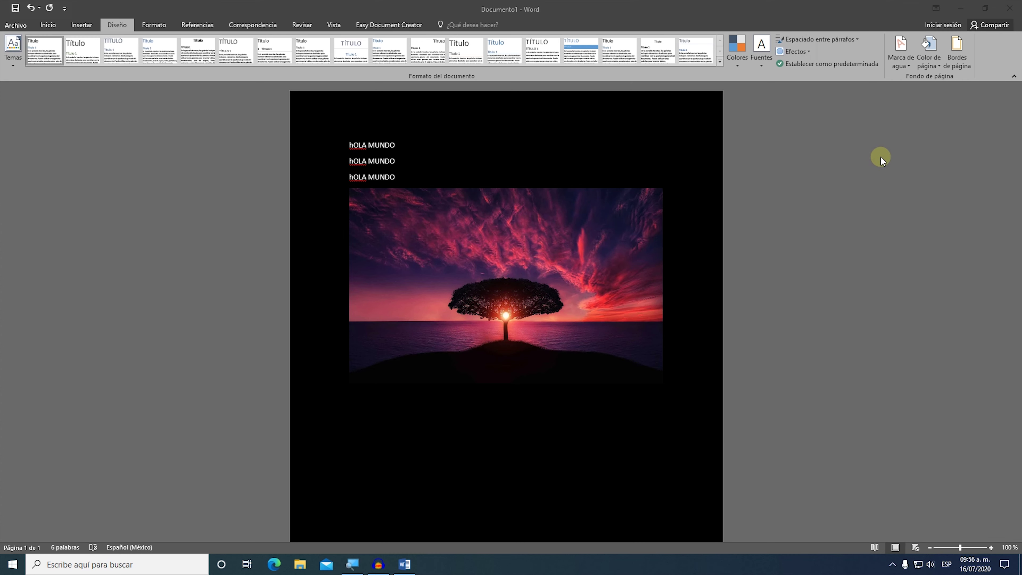
- Make the page colour white, switch the Office theme to Blanco, and reopen the File backstage
click(934, 66)
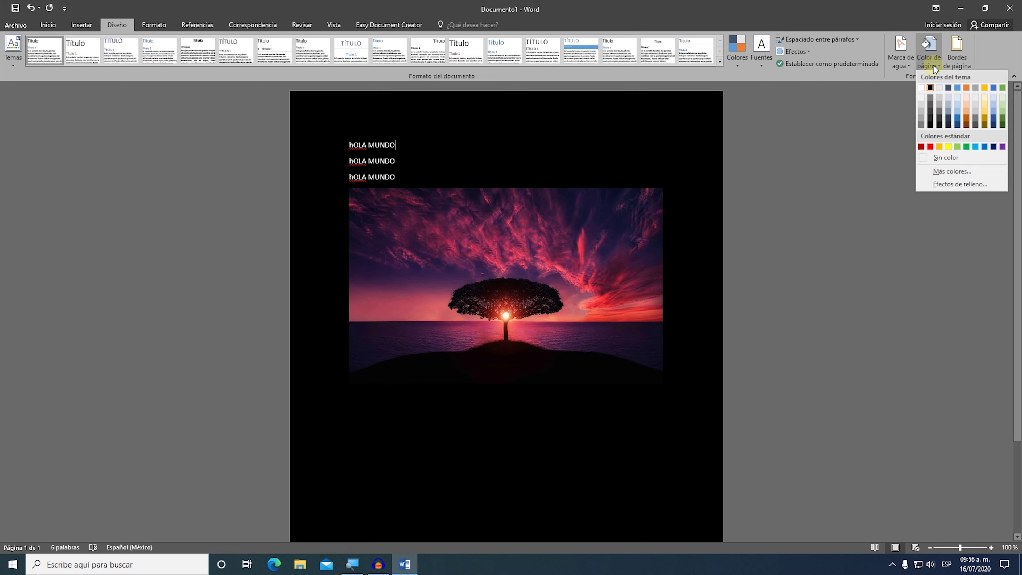
click(921, 87)
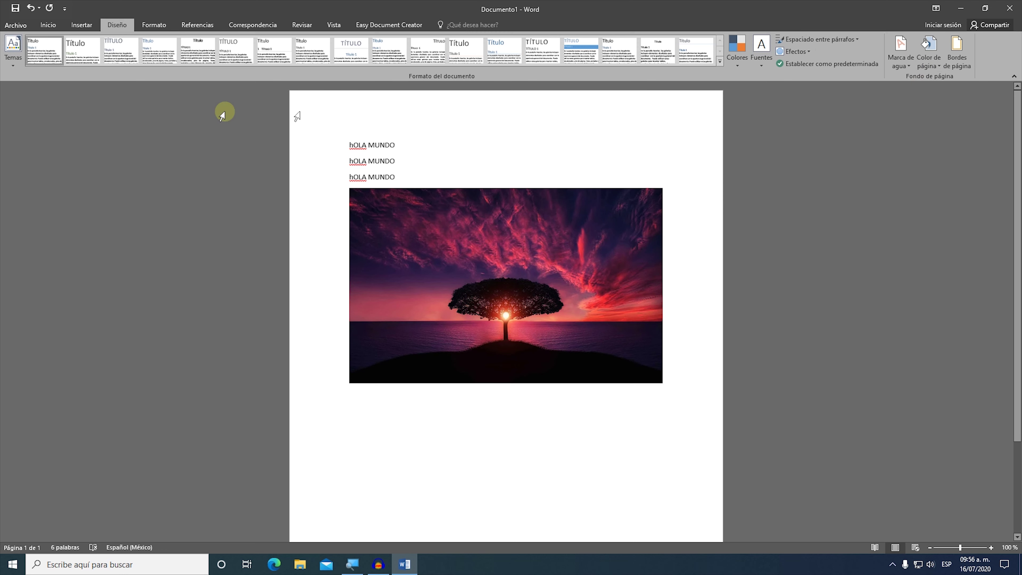
click(15, 25)
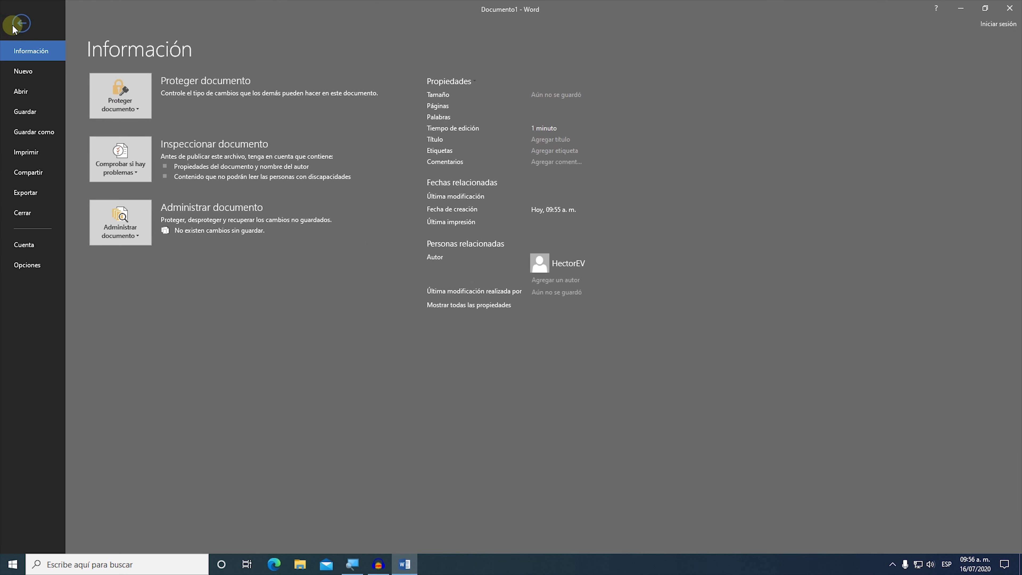
click(28, 265)
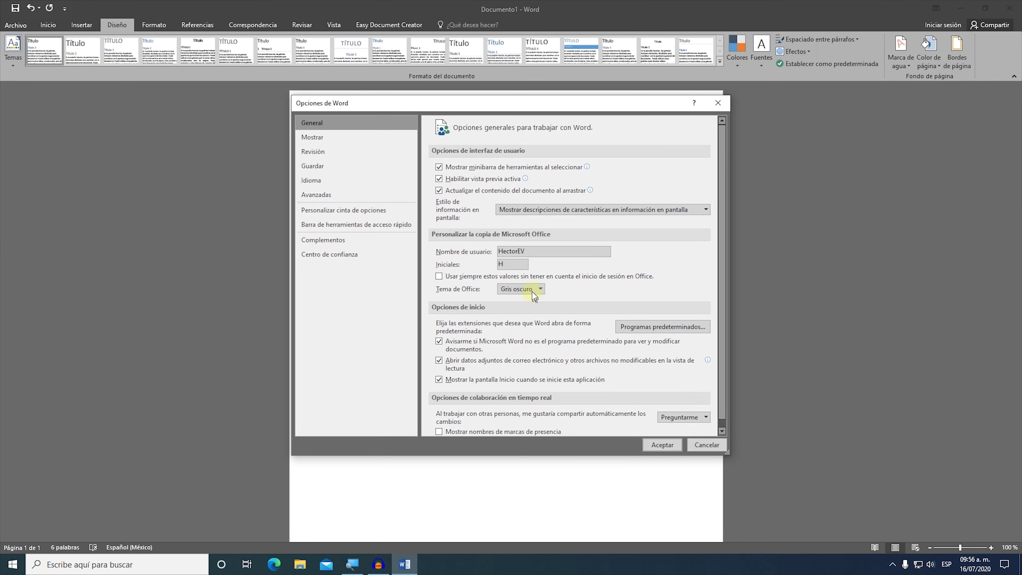
click(537, 289)
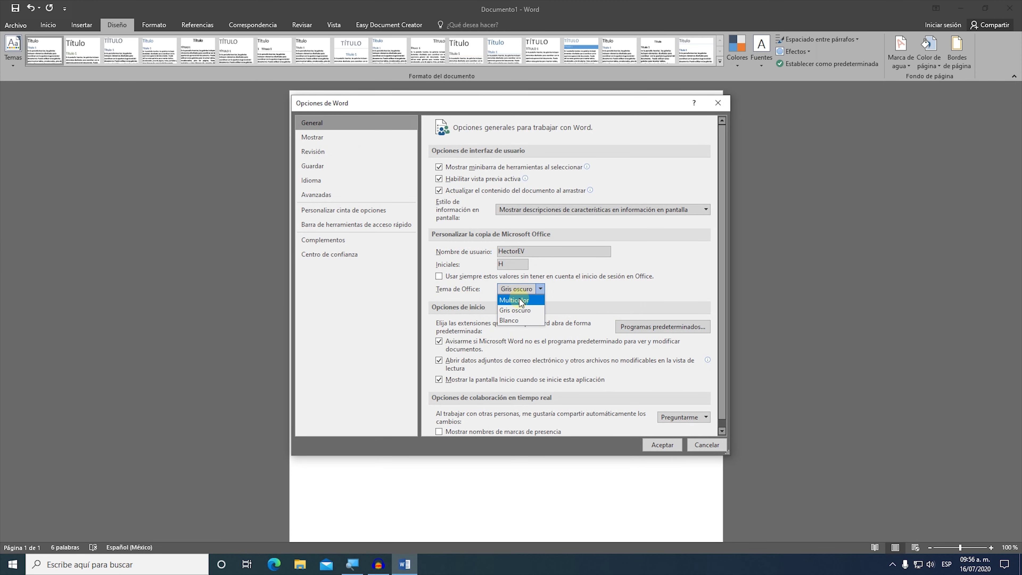
click(510, 321)
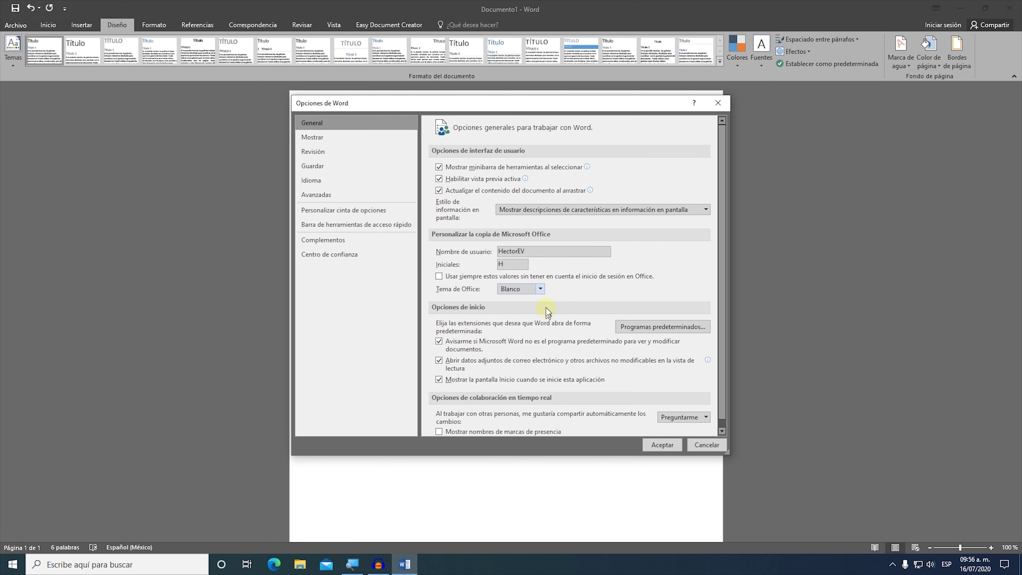
click(663, 445)
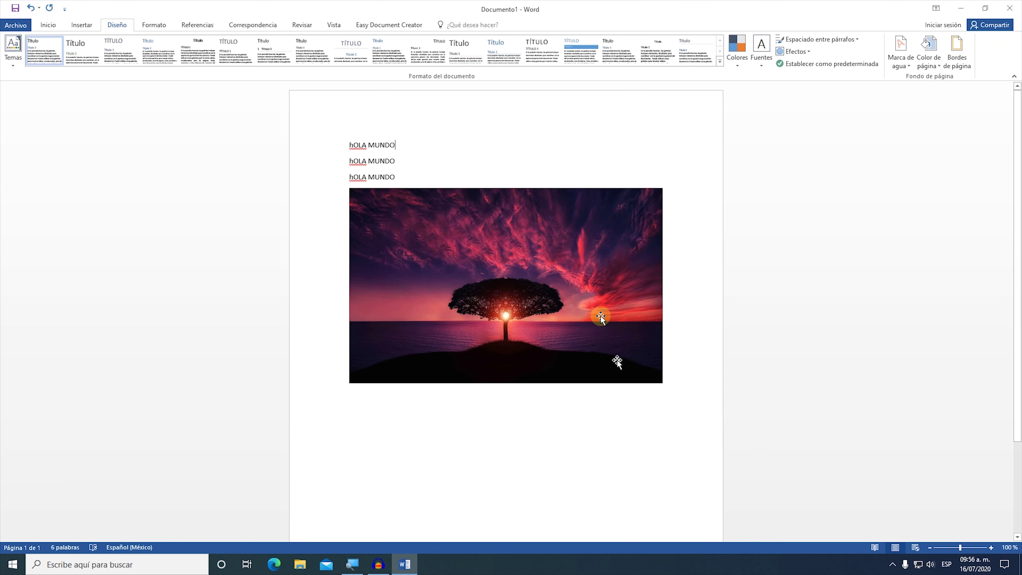
click(15, 25)
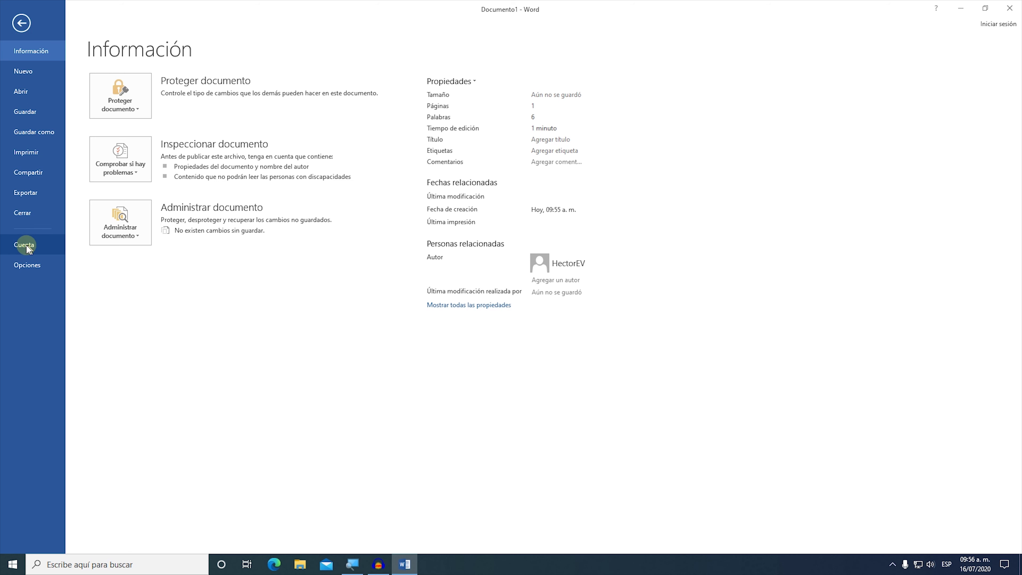
- Set the Office theme to Gris oscuro on the Cuenta page, then confirm Options to return
key(alt)
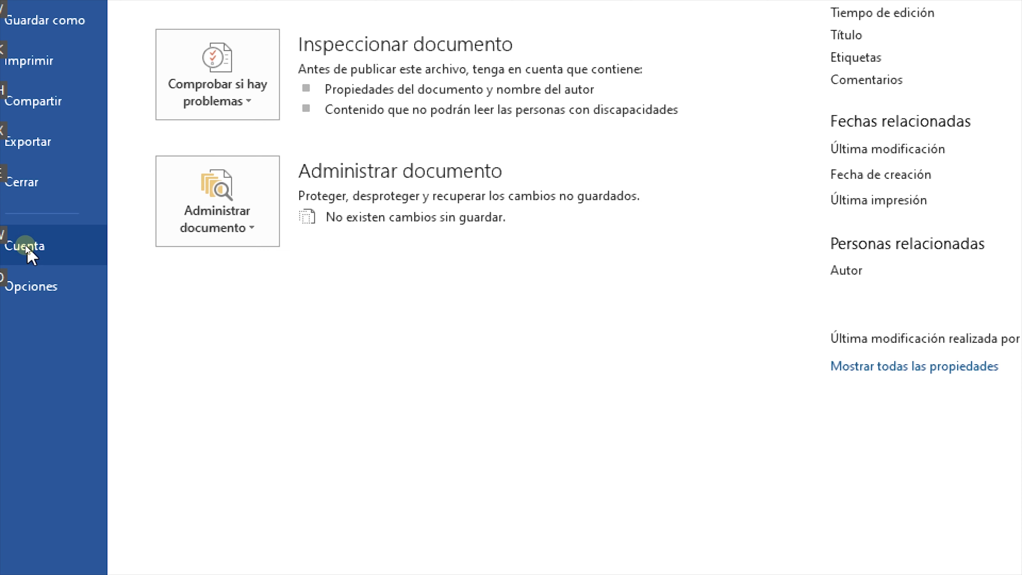
click(26, 246)
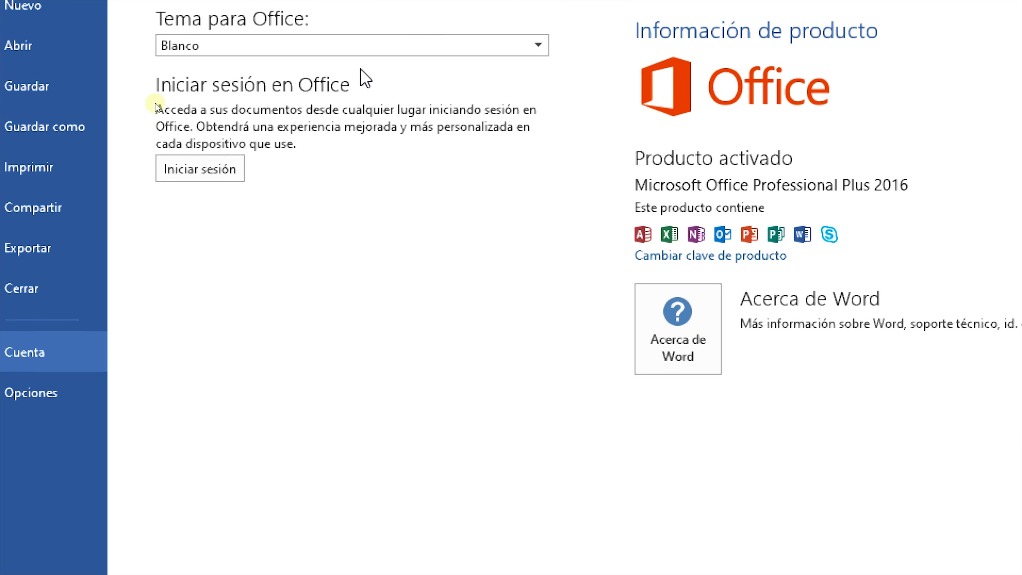
key(alt)
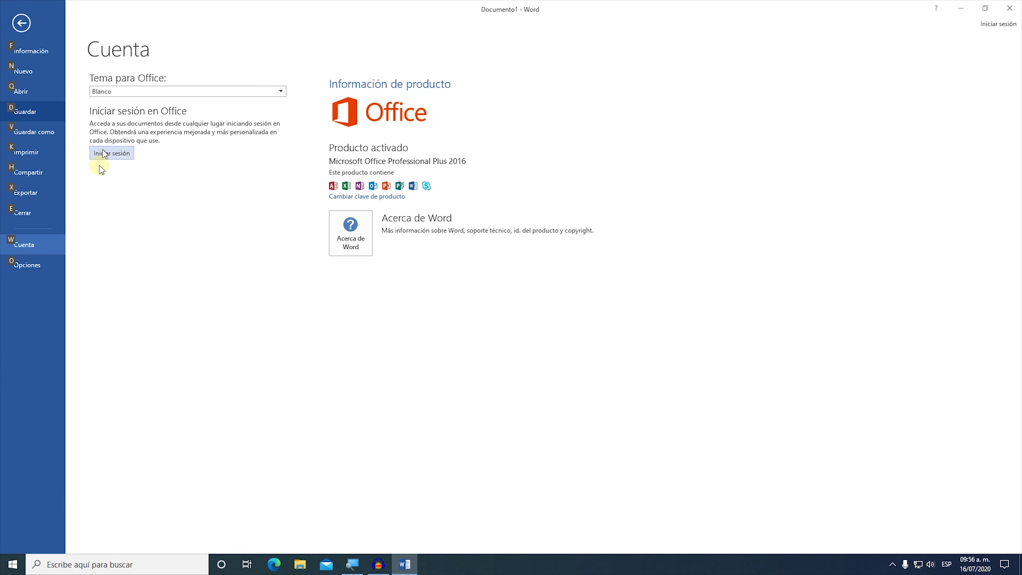
key(Escape)
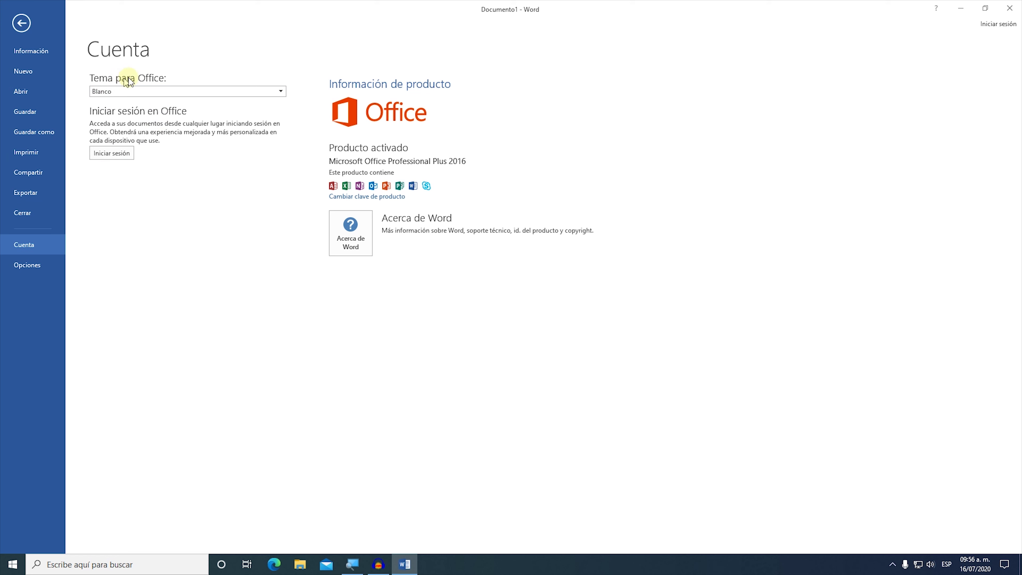
click(281, 92)
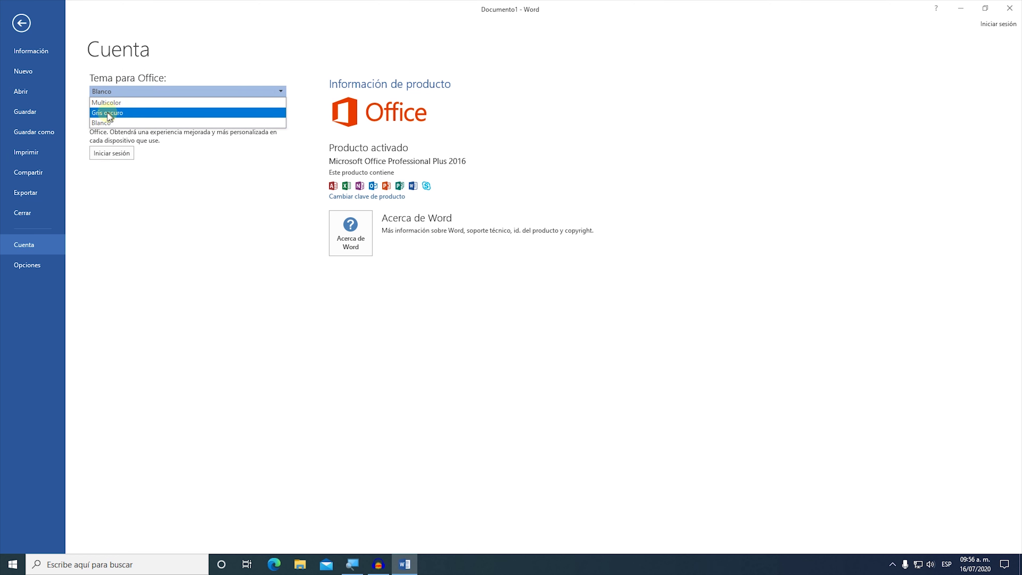
click(119, 113)
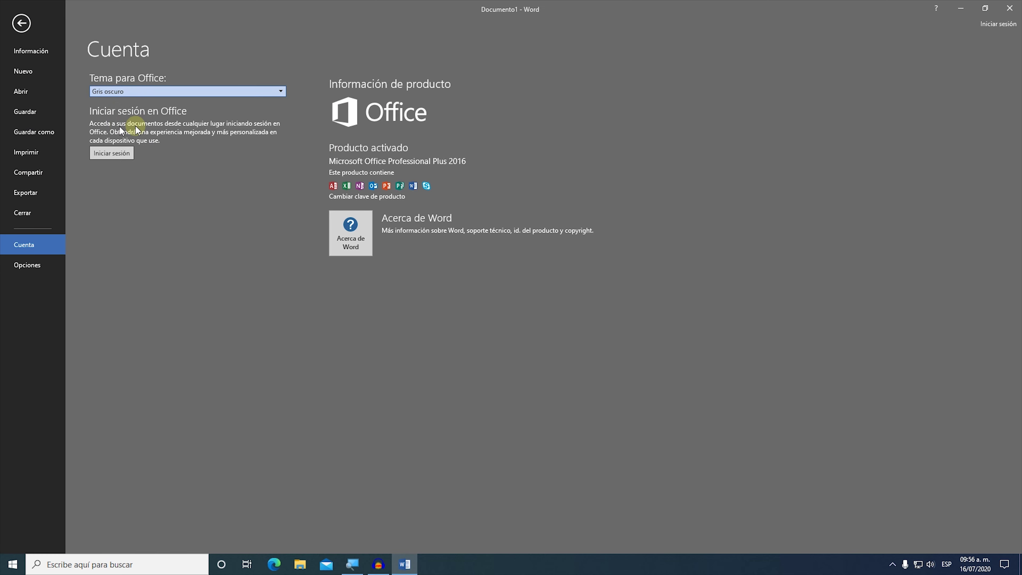
click(24, 265)
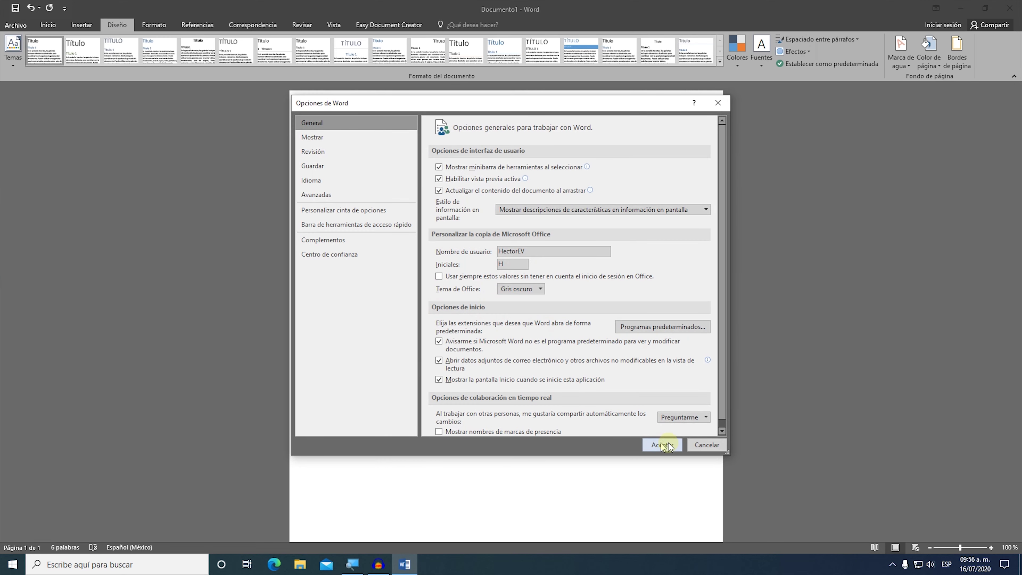
click(662, 445)
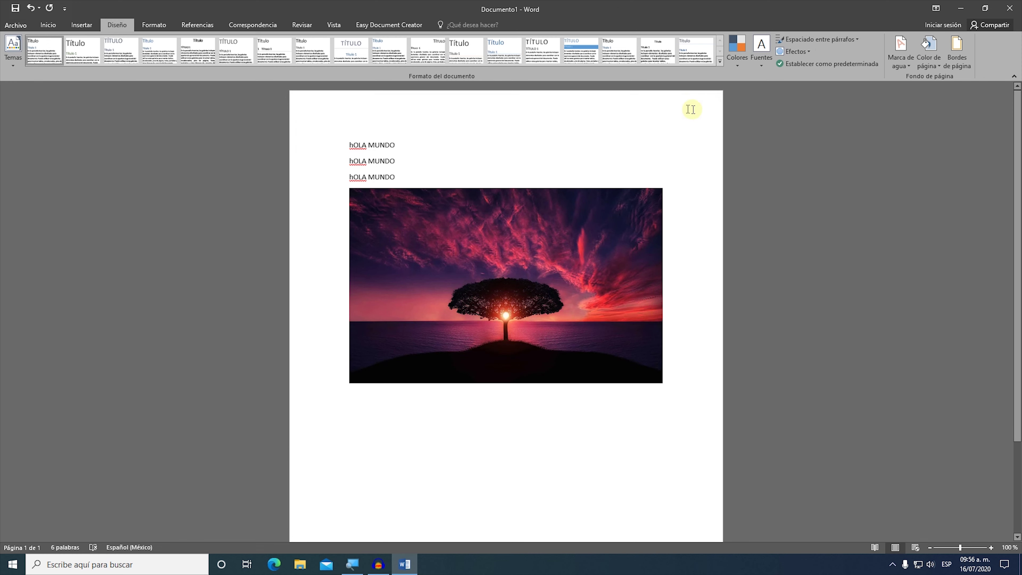